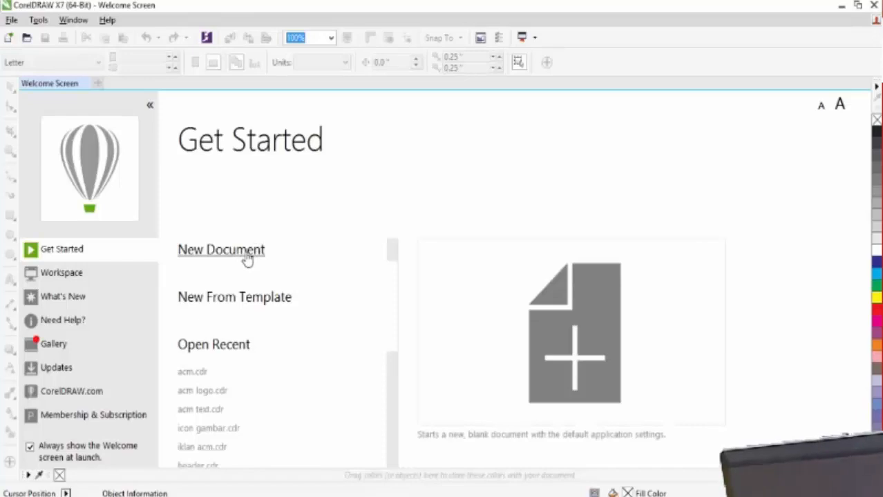
Create a new A4 portrait document in centimeters with RGB color mode and 300 dpi rendering resolution.
{"action": "left_click", "coordinate": [245, 255]}
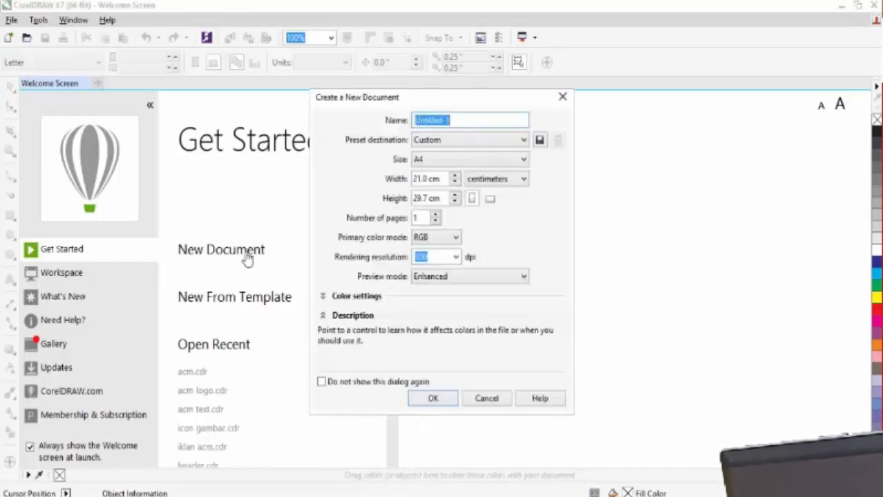
{"action": "left_click", "coordinate": [521, 160]}
{"action": "left_click", "coordinate": [476, 179]}
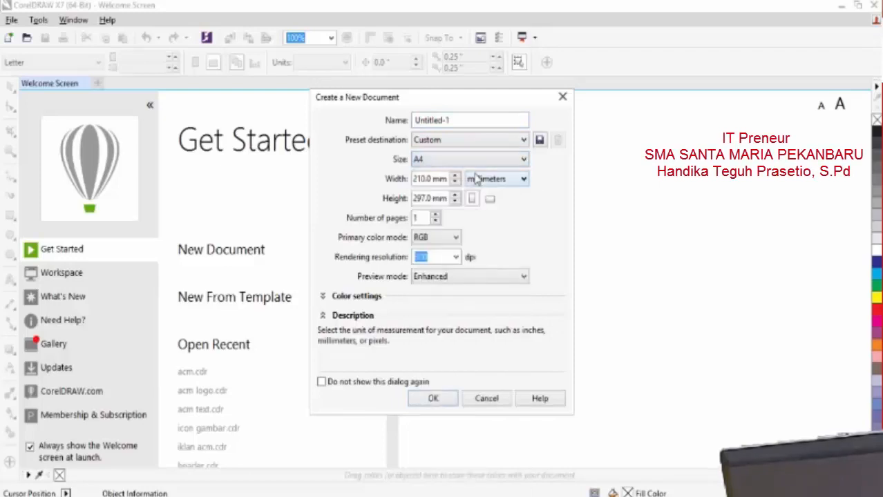
{"action": "left_click", "coordinate": [524, 180]}
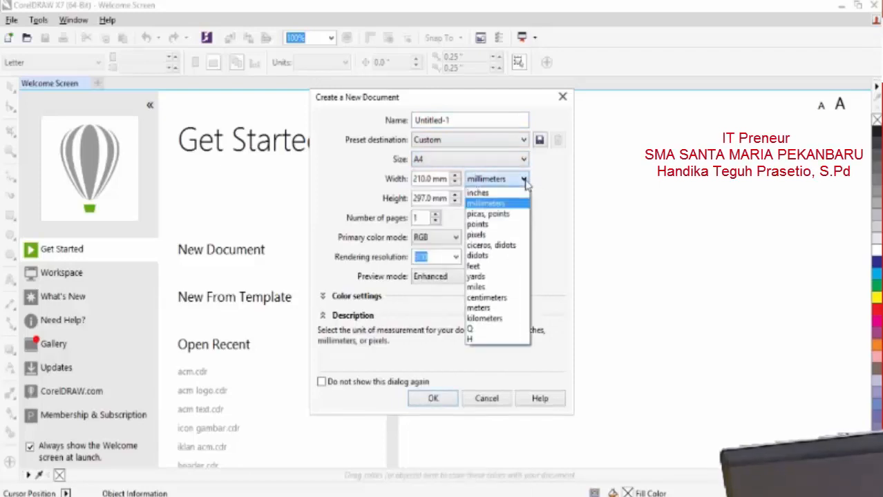
{"action": "left_click", "coordinate": [503, 298]}
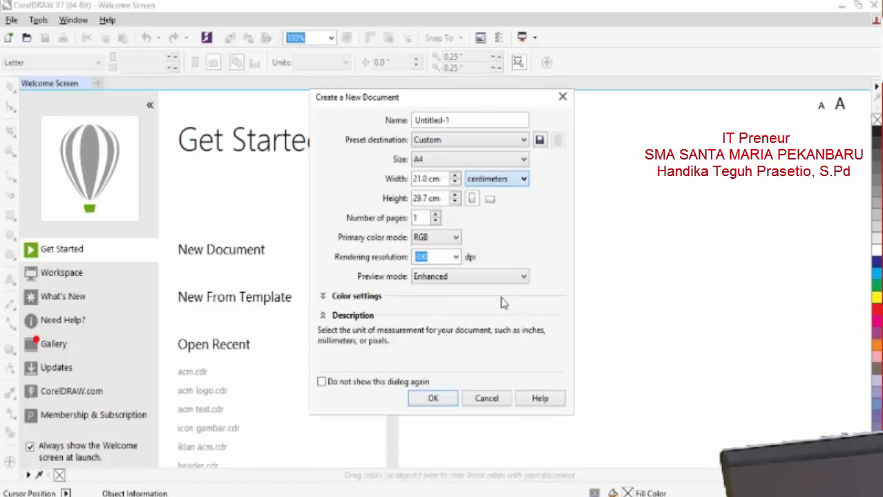
{"action": "left_click", "coordinate": [456, 238]}
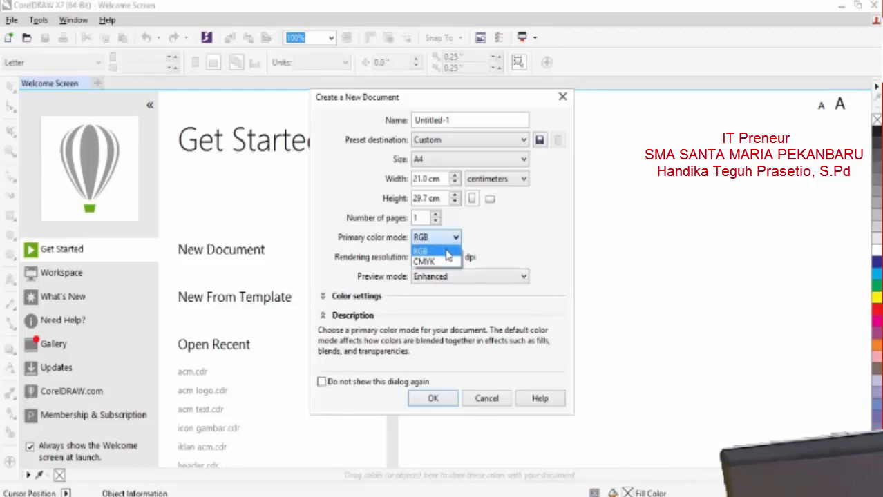
{"action": "left_click", "coordinate": [448, 251]}
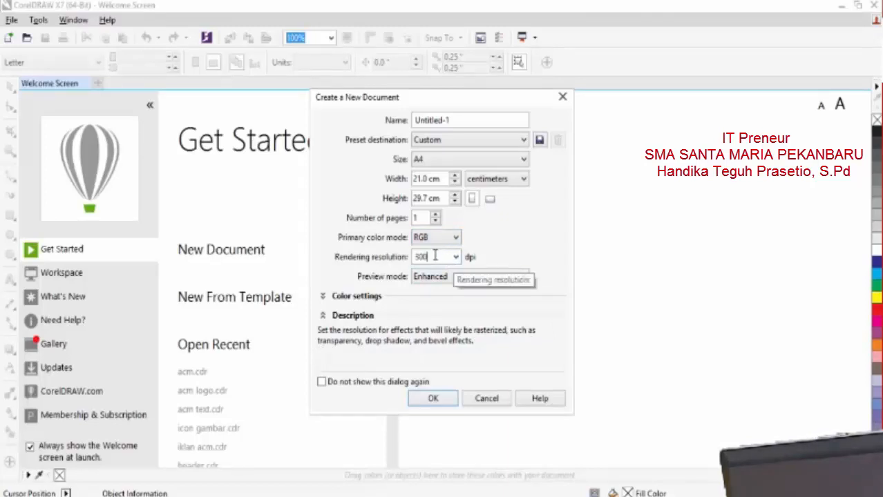
{"action": "left_click", "coordinate": [434, 399]}
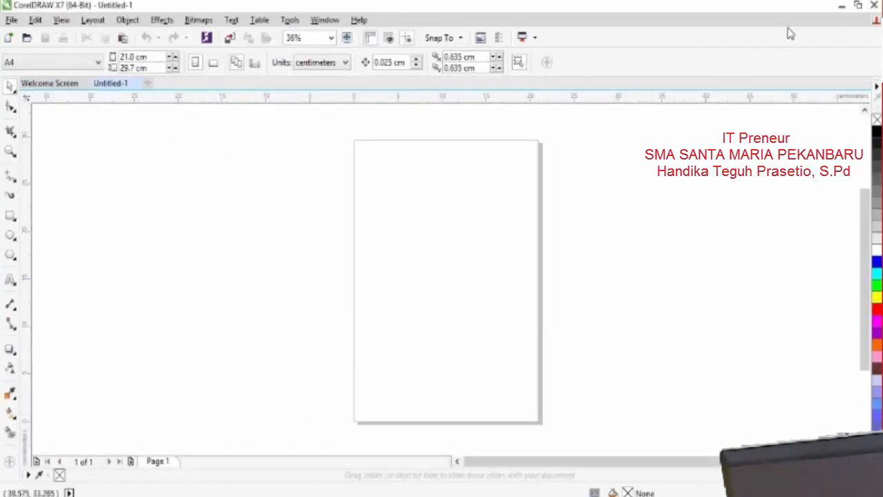
Bring the zoom logo image from the desktop into the document and place it beside the page's left edge.
{"action": "left_click", "coordinate": [842, 8]}
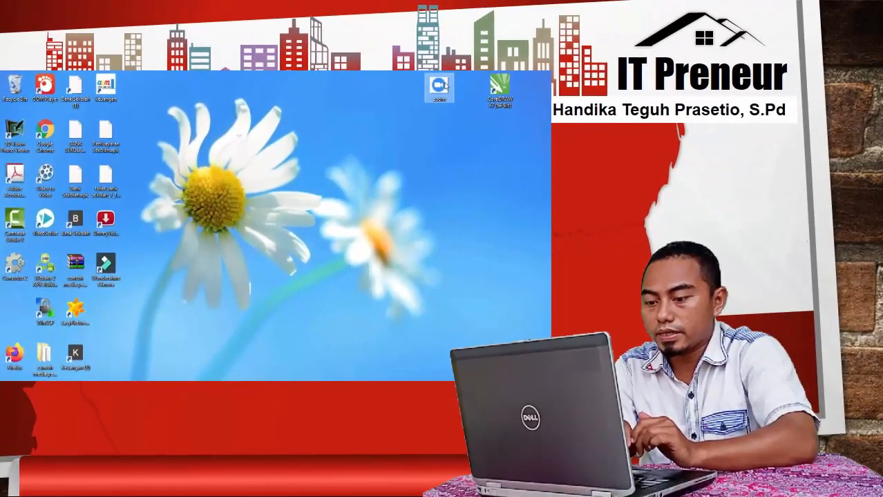
{"action": "left_click_drag", "start_coordinate": [518, 67], "coordinate": [441, 360]}
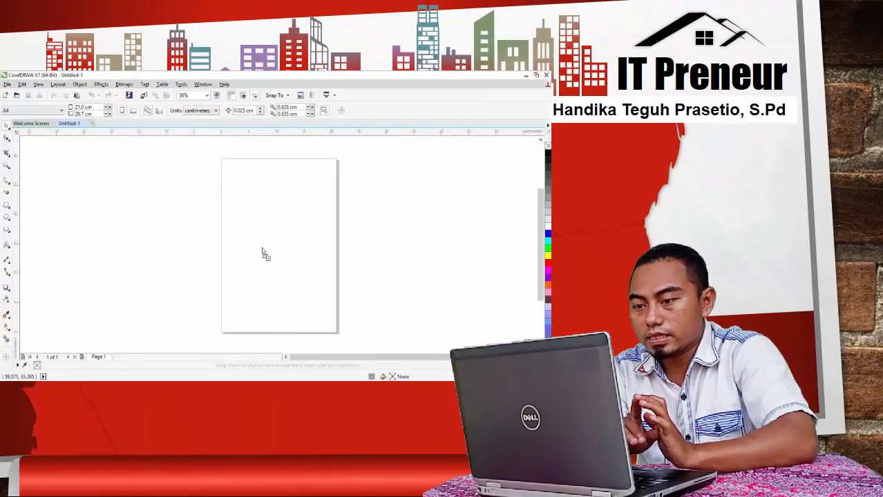
{"action": "left_click_drag", "start_coordinate": [101, 216], "coordinate": [127, 221]}
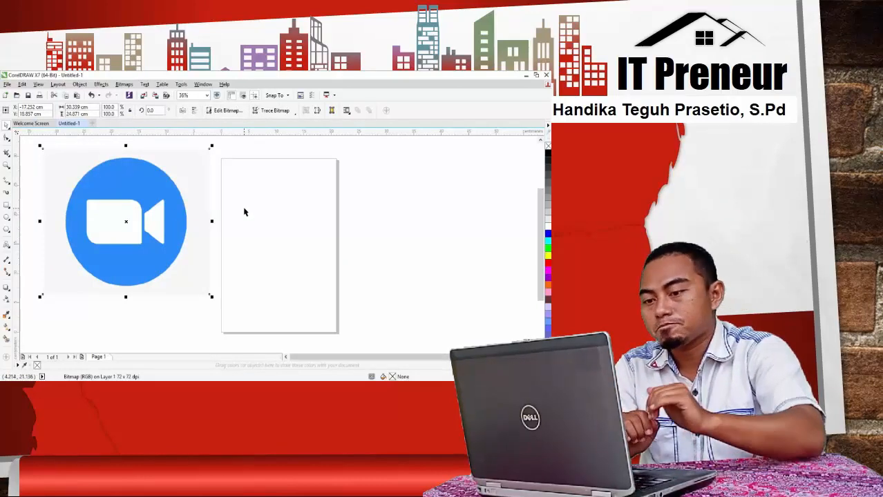
Draw an ellipse about 16.2 cm wide and 12.6 cm high on the lower half of the page.
{"action": "left_click", "coordinate": [6, 218]}
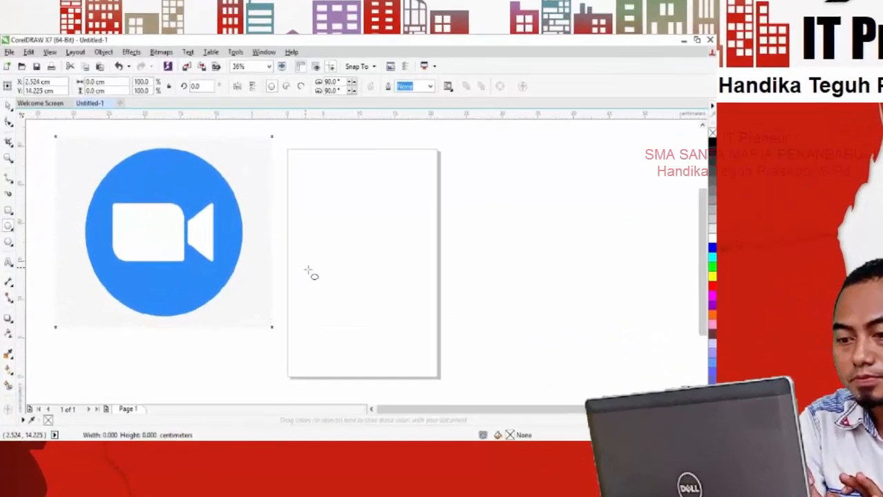
{"action": "left_click_drag", "start_coordinate": [236, 249], "coordinate": [327, 326]}
{"action": "left_click_drag", "start_coordinate": [524, 411], "coordinate": [522, 409]}
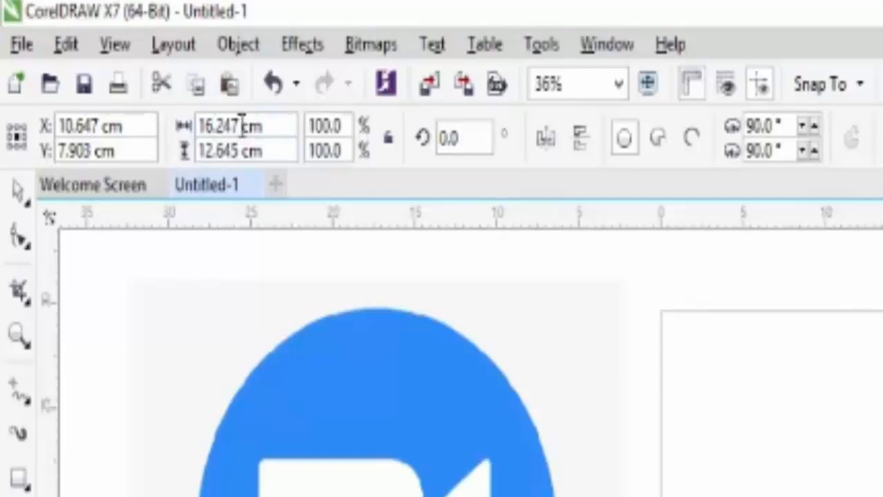
Set the ellipse's width and height to 14 cm each.
{"action": "double_click", "coordinate": [239, 126]}
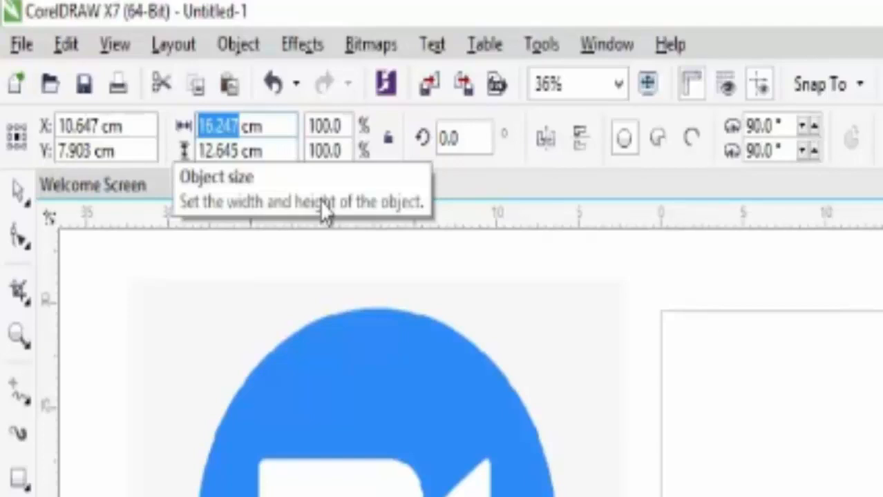
{"action": "type", "text": "14"}
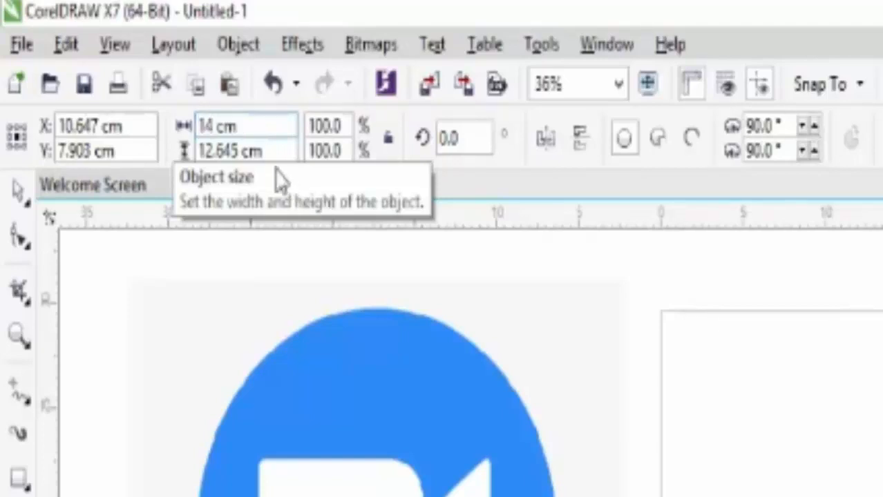
{"action": "double_click", "coordinate": [239, 151]}
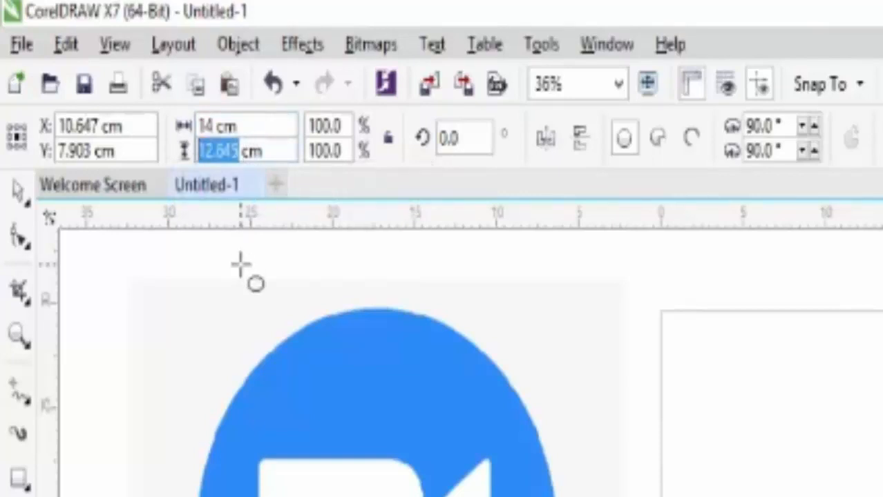
{"action": "type", "text": "14"}
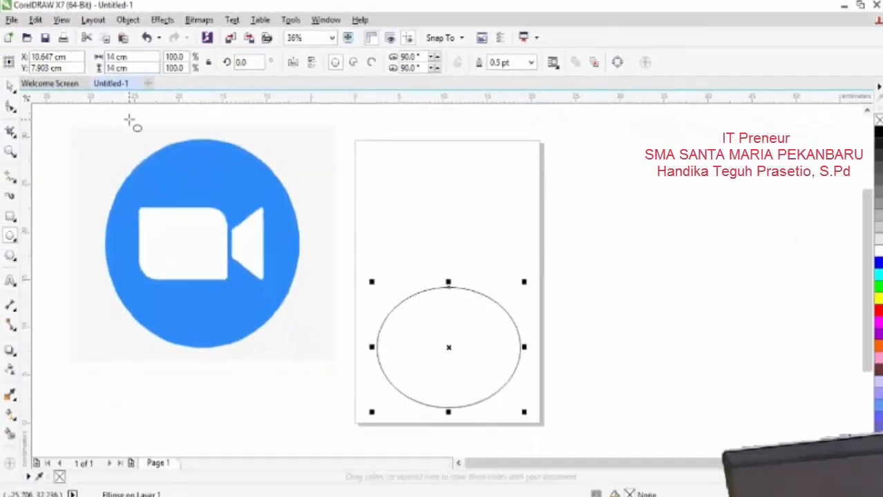
{"action": "key", "text": "Return"}
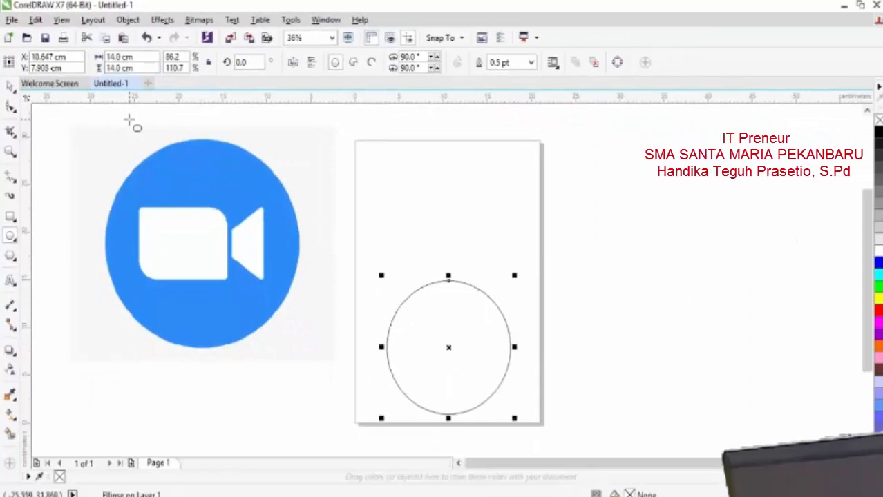
Draw a landscape rectangle above the circle for the camera body and round all its corners to 0.5 cm.
{"action": "left_click", "coordinate": [10, 218]}
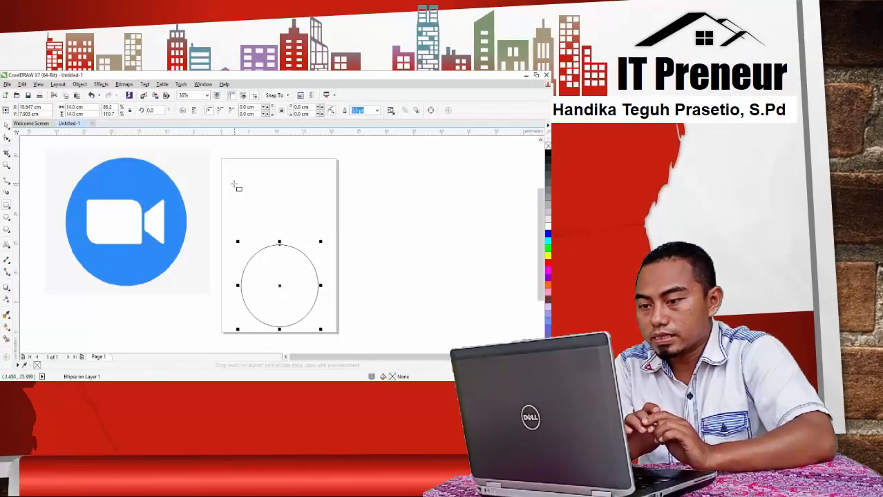
{"action": "left_click_drag", "start_coordinate": [233, 184], "coordinate": [277, 212]}
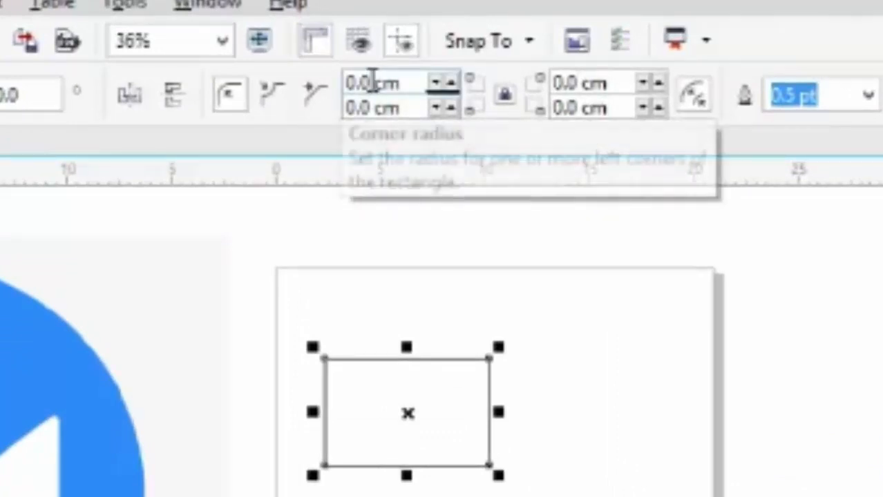
{"action": "left_click", "coordinate": [450, 81]}
{"action": "left_click", "coordinate": [450, 82]}
{"action": "left_click", "coordinate": [450, 81]}
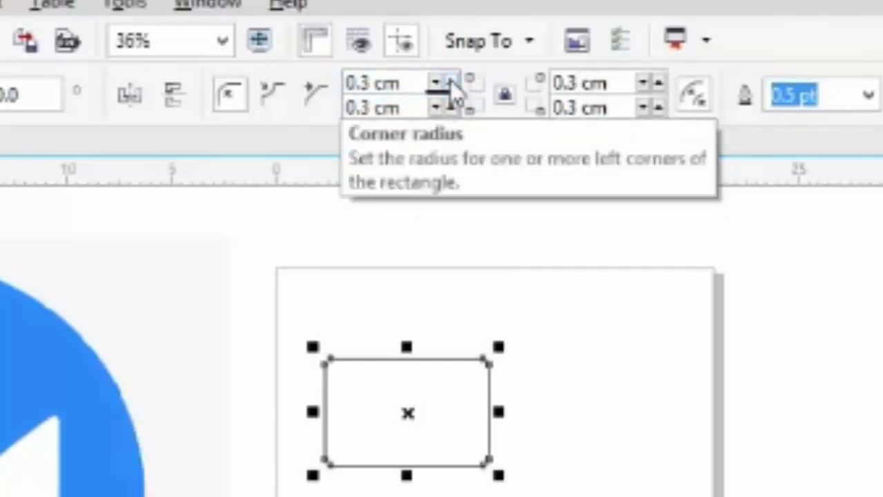
{"action": "left_click", "coordinate": [450, 80]}
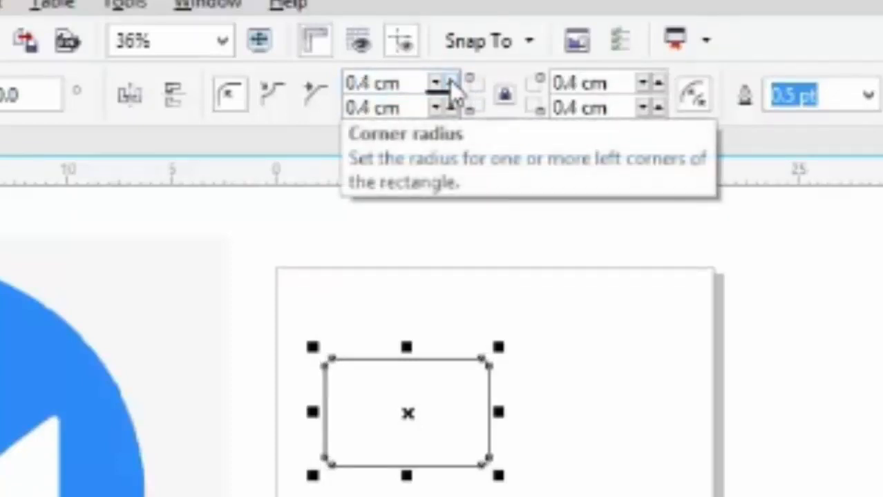
{"action": "left_click", "coordinate": [450, 80]}
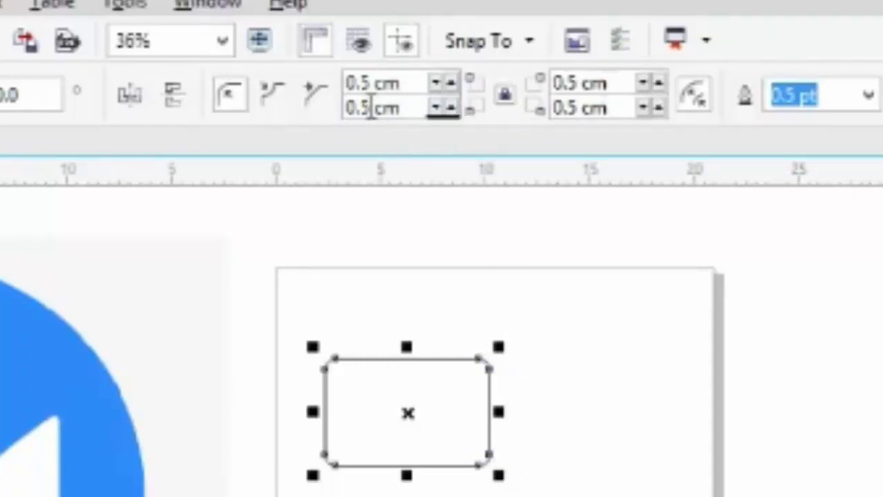
Unlink the rectangle's corner radii and set the lower-left corner radius to 1.4 cm.
{"action": "left_click", "coordinate": [511, 100]}
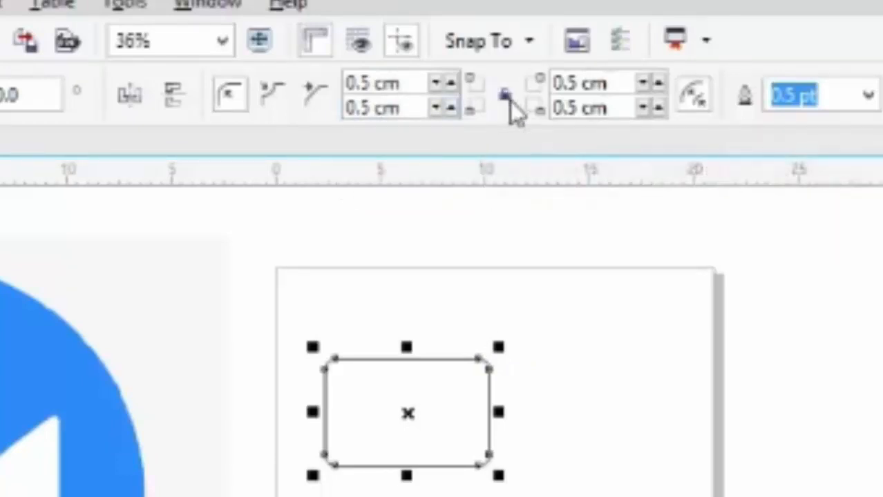
{"action": "left_click", "coordinate": [450, 109]}
{"action": "left_click", "coordinate": [451, 109]}
{"action": "left_click", "coordinate": [451, 108]}
{"action": "left_click", "coordinate": [450, 107]}
{"action": "left_click", "coordinate": [450, 108]}
{"action": "left_click", "coordinate": [451, 108]}
{"action": "left_click", "coordinate": [451, 108]}
{"action": "left_click", "coordinate": [451, 108]}
{"action": "left_click", "coordinate": [450, 108]}
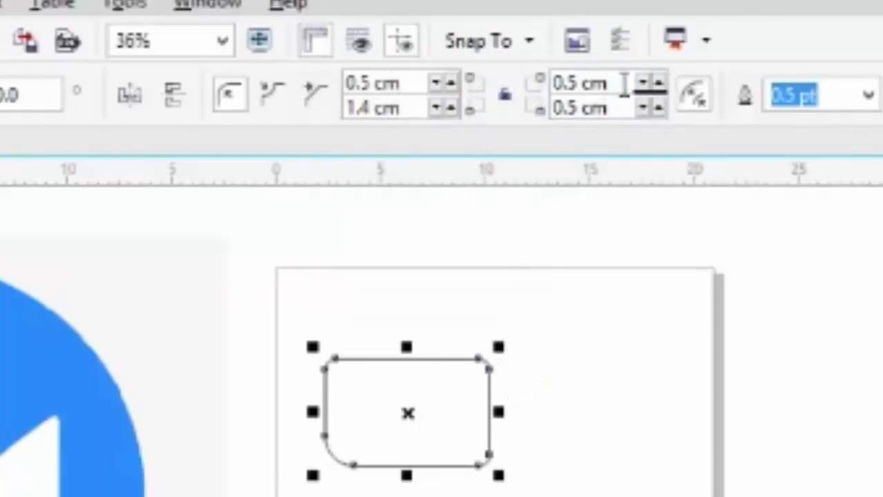
Enlarge the rectangle's upper-right corner radius to resemble its lower-left corner, then deselect the shape.
{"action": "left_click", "coordinate": [657, 82]}
{"action": "left_click", "coordinate": [657, 82]}
{"action": "left_click", "coordinate": [657, 82]}
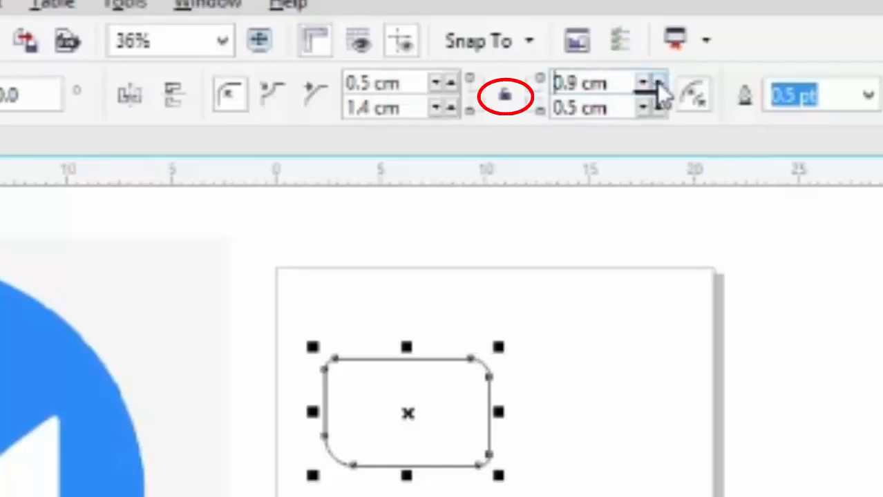
{"action": "left_click", "coordinate": [657, 82]}
{"action": "left_click", "coordinate": [657, 82]}
{"action": "left_click", "coordinate": [657, 83]}
{"action": "left_click", "coordinate": [657, 82]}
{"action": "left_click", "coordinate": [657, 82]}
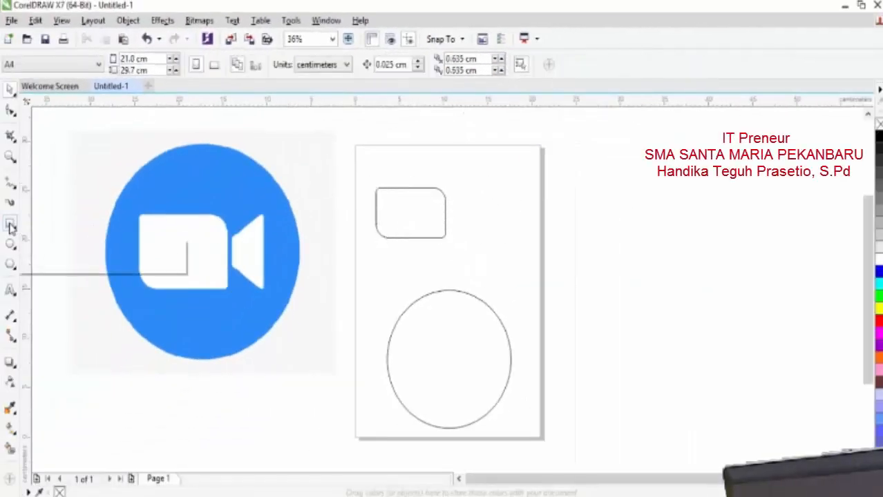
Draw a rectangle about 3.5 by 5.1 cm to the right of the camera body and round its two right corners to 0.5 cm.
{"action": "left_click", "coordinate": [11, 227]}
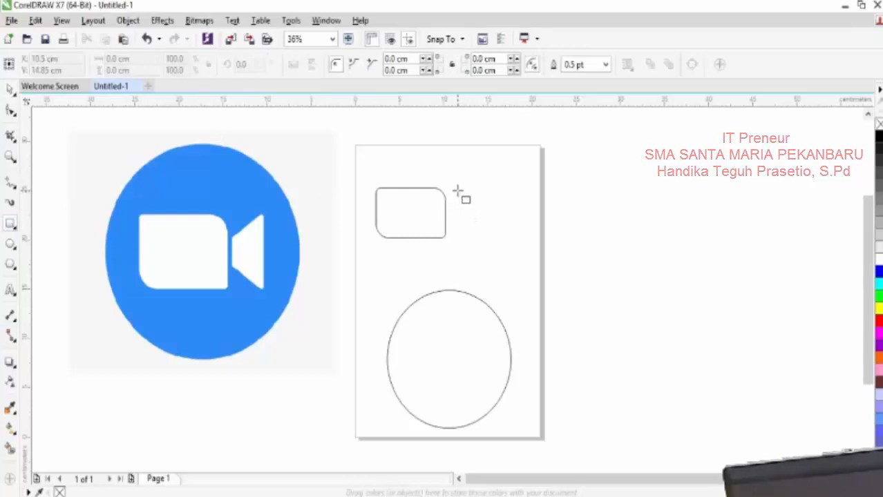
{"action": "left_click_drag", "start_coordinate": [458, 188], "coordinate": [489, 240]}
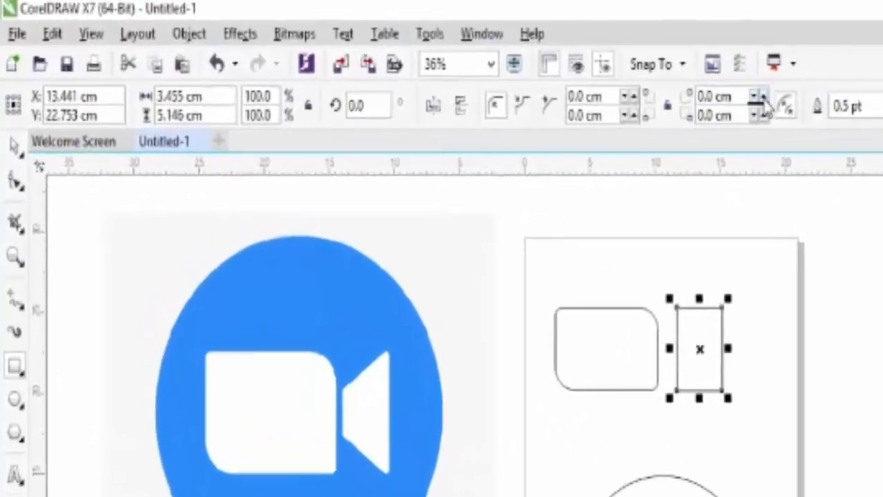
{"action": "left_click", "coordinate": [759, 95]}
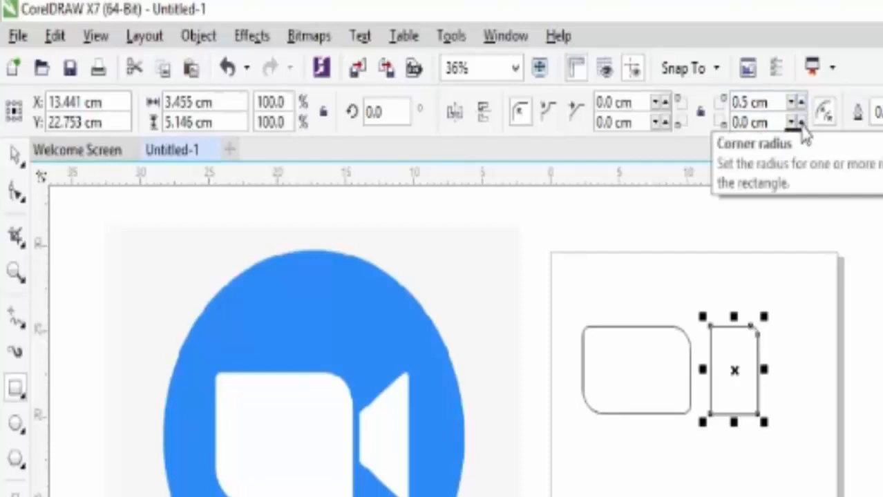
{"action": "left_click", "coordinate": [802, 130]}
{"action": "left_click", "coordinate": [802, 130]}
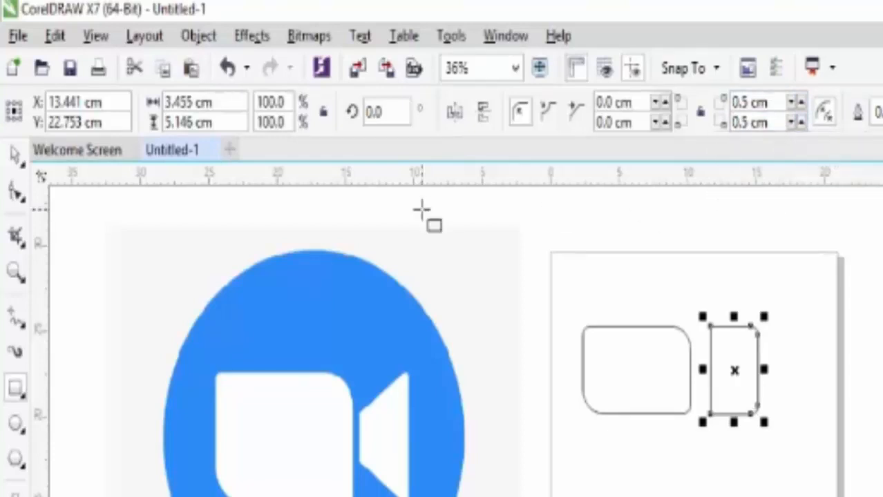
Convert the narrow rectangle to curves and move its two left corner nodes toward each other to form the camera lens.
{"action": "left_click", "coordinate": [21, 201]}
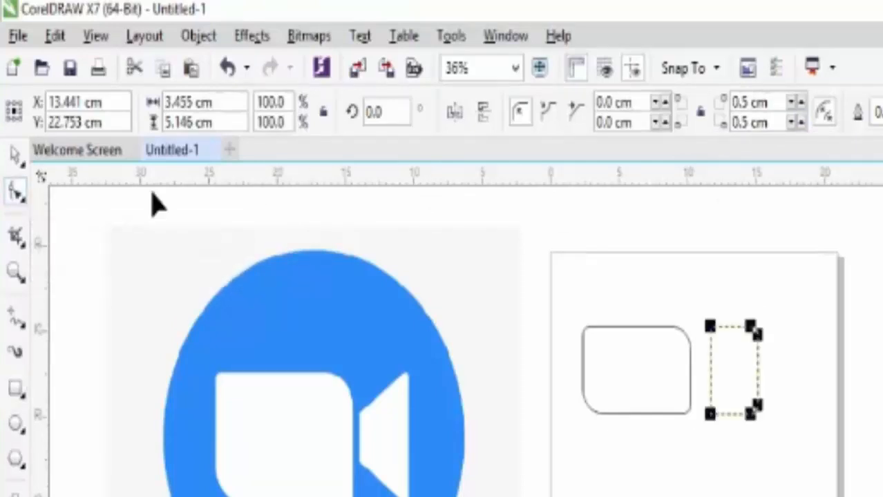
{"action": "right_click", "coordinate": [712, 333]}
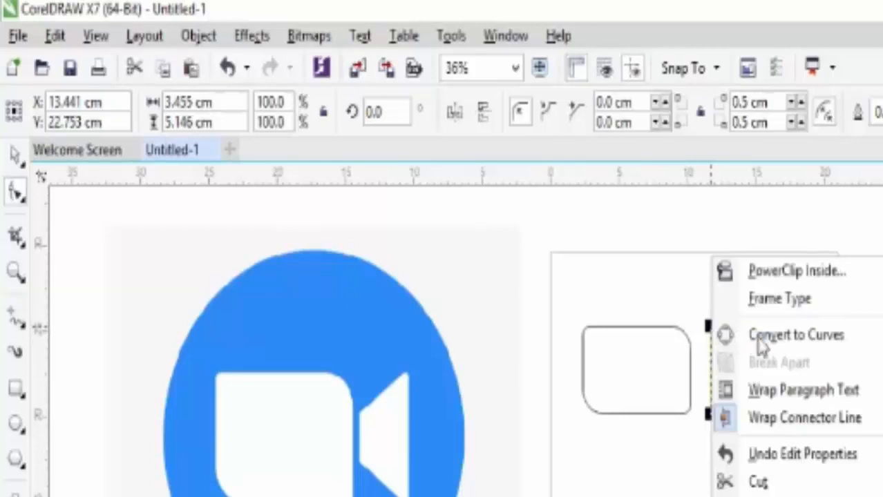
{"action": "left_click", "coordinate": [799, 344]}
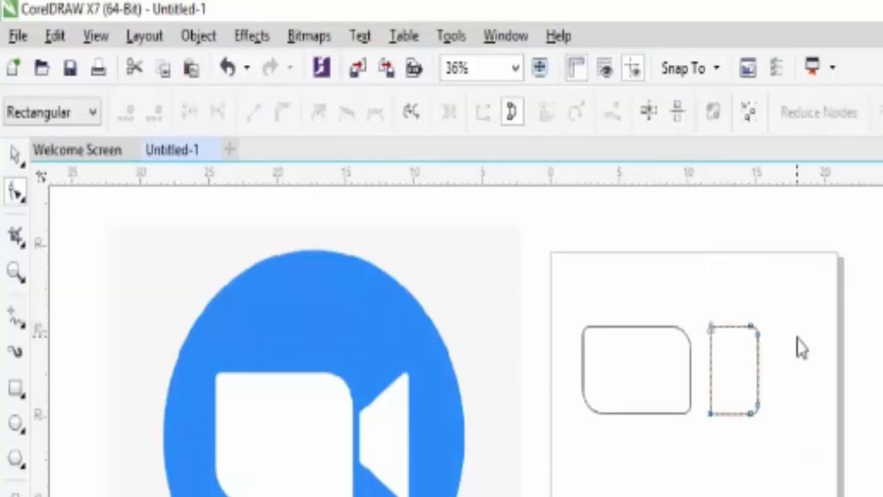
{"action": "left_click_drag", "start_coordinate": [710, 330], "coordinate": [710, 360]}
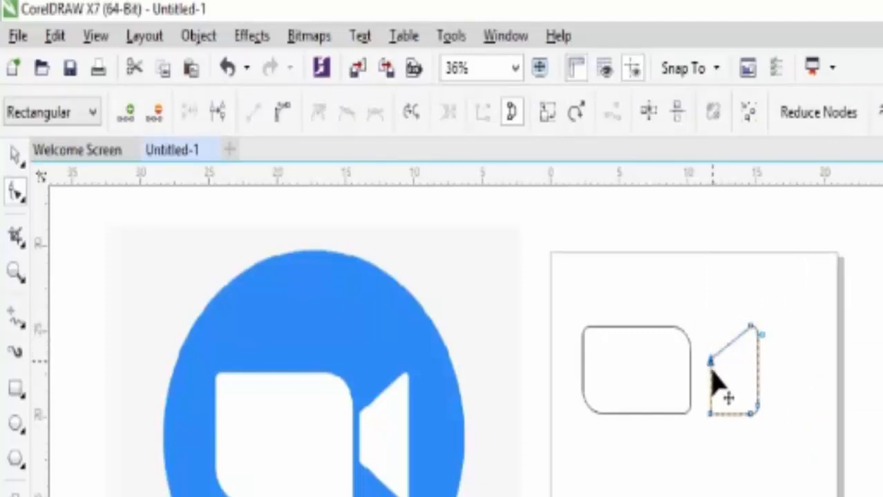
{"action": "left_click_drag", "start_coordinate": [710, 413], "coordinate": [710, 387]}
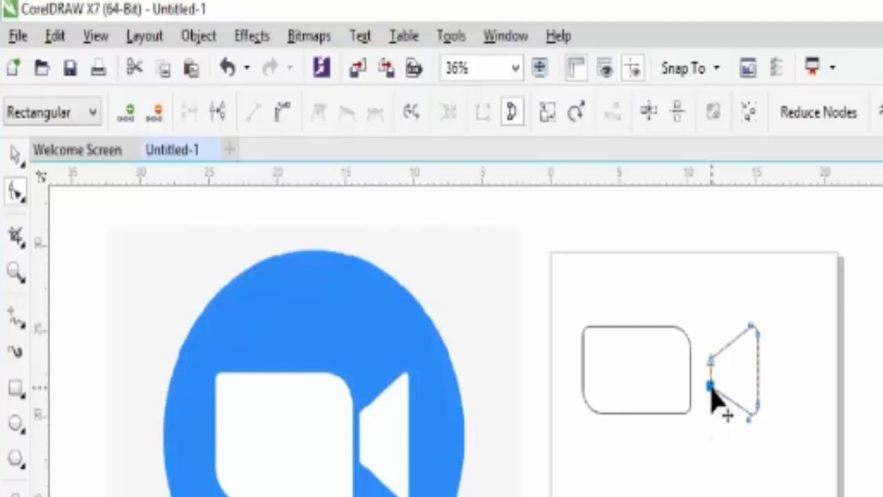
Narrow the camera lens to about 2.6 cm wide and place it just beside the camera body with a small gap.
{"action": "left_click", "coordinate": [16, 155]}
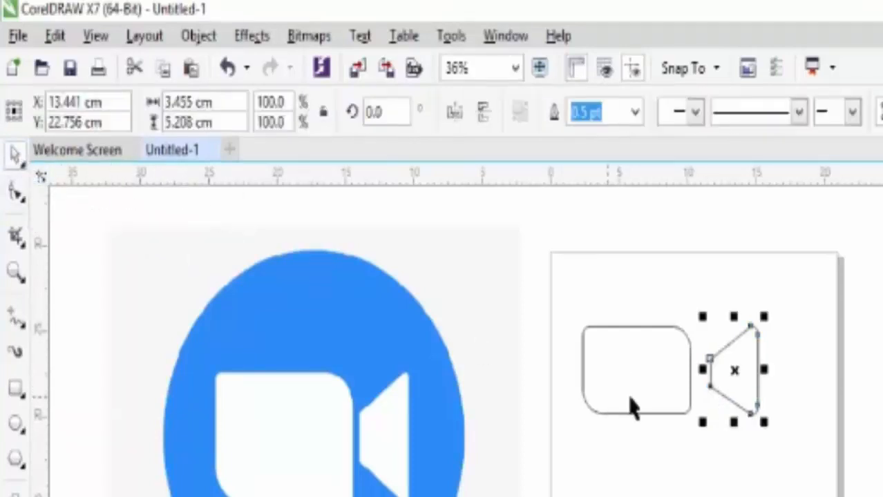
{"action": "left_click_drag", "start_coordinate": [766, 370], "coordinate": [765, 370]}
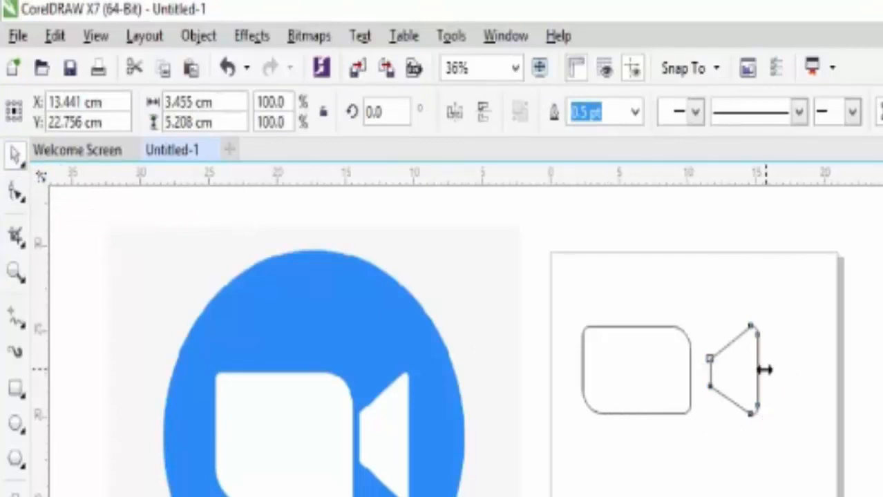
{"action": "mouse_move", "coordinate": [757, 372]}
{"action": "left_mouse_down"}
{"action": "mouse_move", "coordinate": [731, 384]}
{"action": "mouse_move", "coordinate": [725, 364]}
{"action": "mouse_move", "coordinate": [725, 373]}
{"action": "left_mouse_up"}
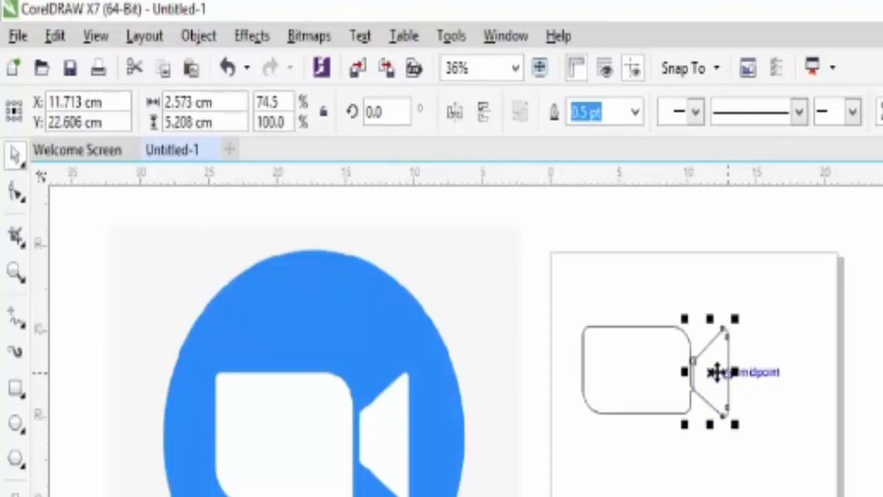
{"action": "left_click_drag", "start_coordinate": [713, 373], "coordinate": [714, 373]}
{"action": "left_click", "coordinate": [642, 293]}
Group the camera body with its lens, and place the group in the middle of the circle with a white fill.
{"action": "left_click_drag", "start_coordinate": [565, 309], "coordinate": [762, 472]}
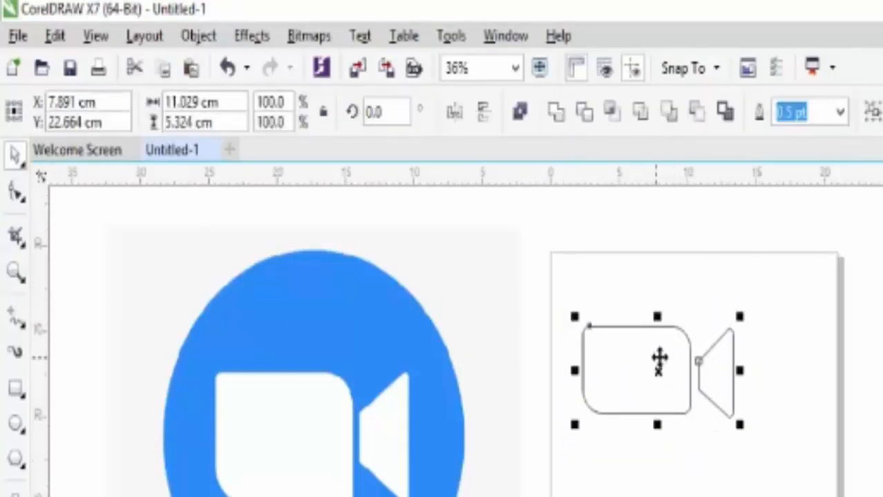
{"action": "right_click", "coordinate": [661, 354]}
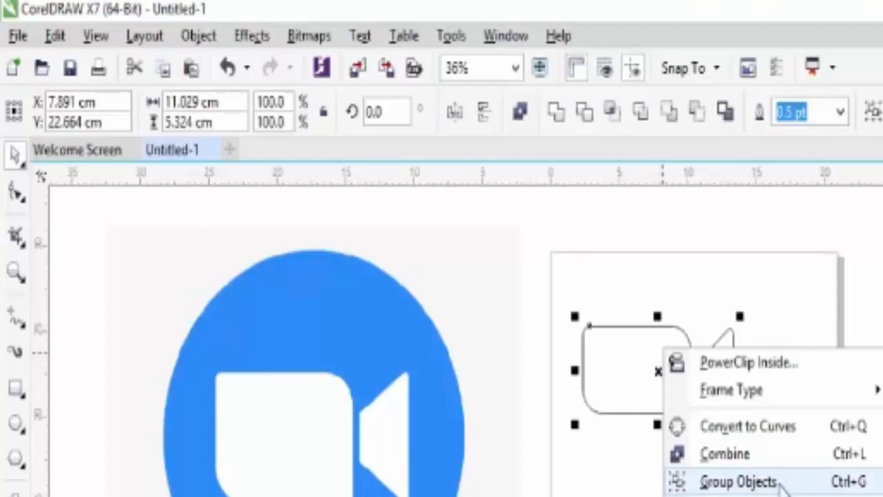
{"action": "left_click", "coordinate": [815, 490]}
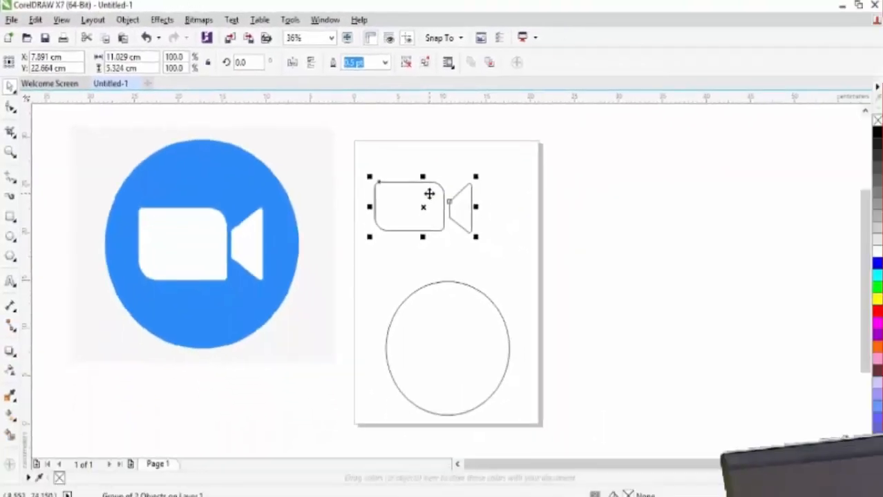
{"action": "left_click_drag", "start_coordinate": [429, 194], "coordinate": [453, 336]}
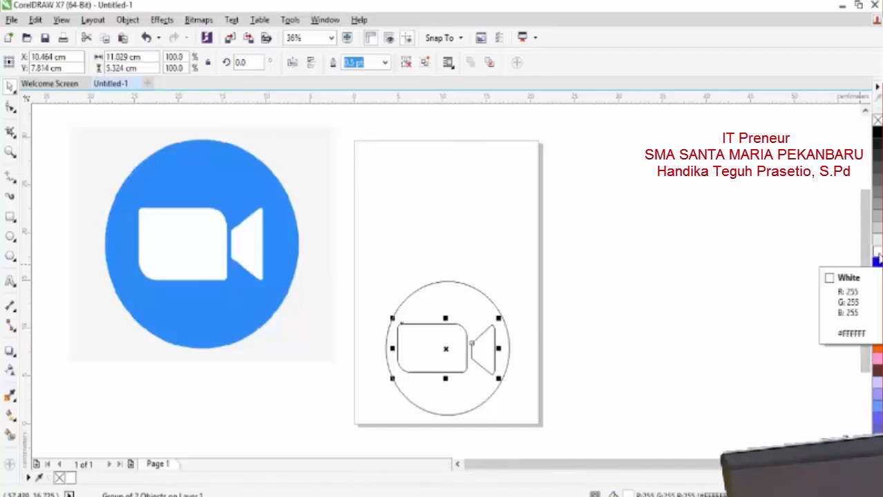
Fill the circle with blue and refine it to a lighter blue shade close to the reference logo.
{"action": "left_click", "coordinate": [480, 293]}
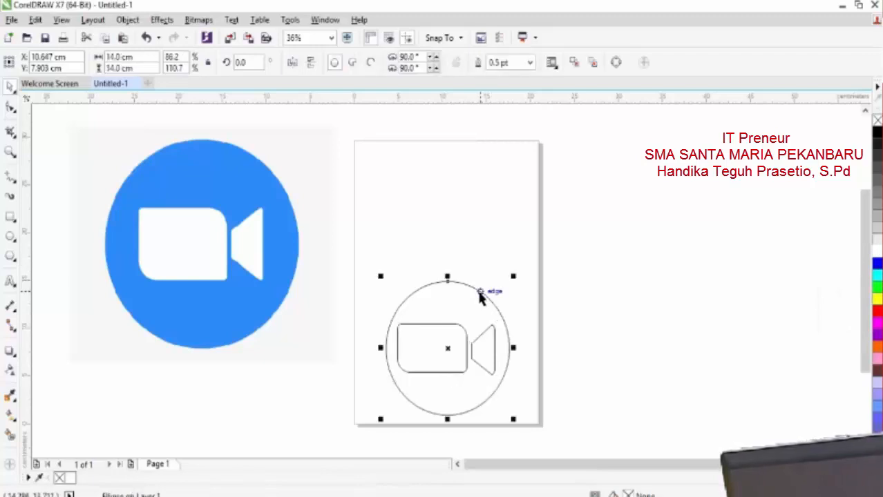
{"action": "left_click", "coordinate": [877, 264]}
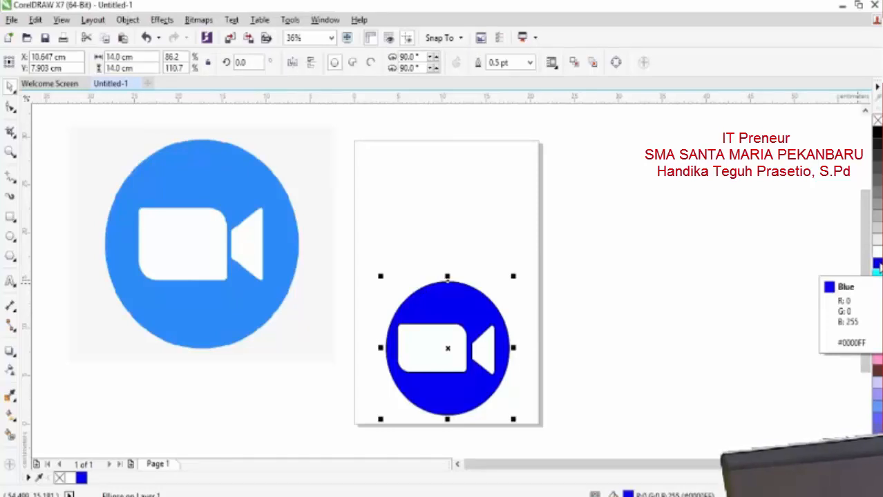
{"action": "left_click", "coordinate": [878, 266]}
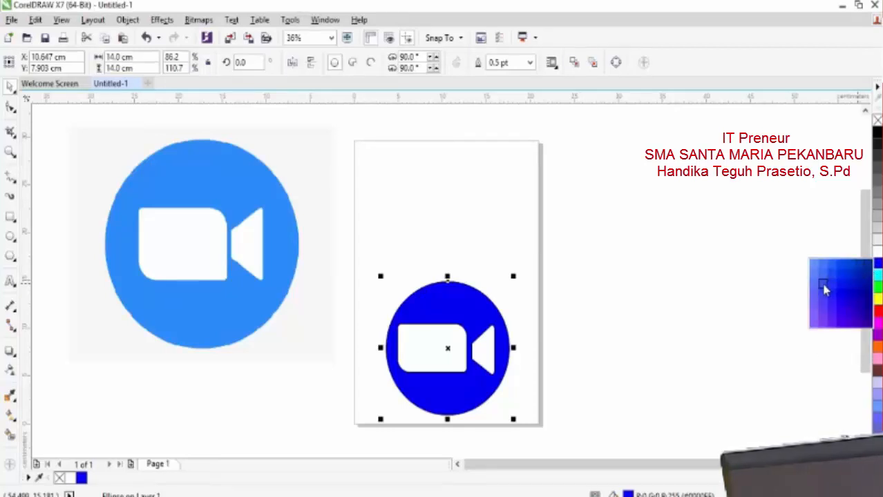
{"action": "left_click", "coordinate": [825, 270]}
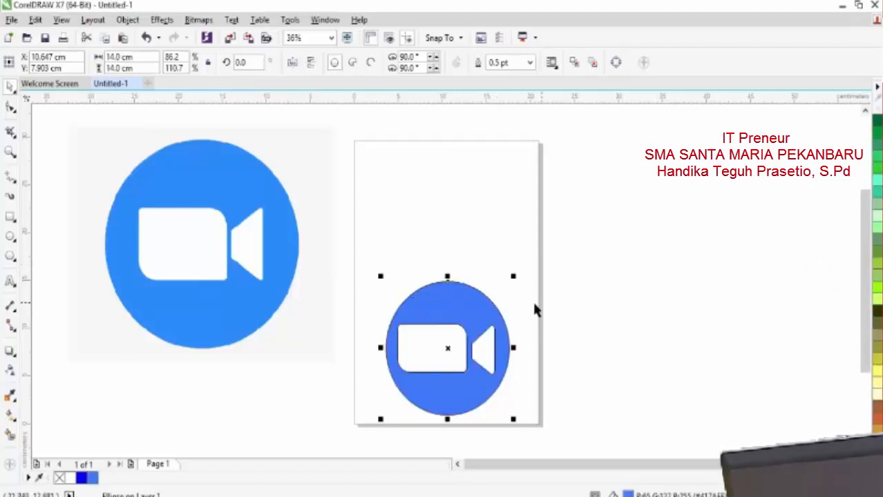
Set the outline width of the circle and the camera group to None, and deselect them.
{"action": "left_click", "coordinate": [459, 252]}
{"action": "left_click_drag", "start_coordinate": [366, 262], "coordinate": [528, 427]}
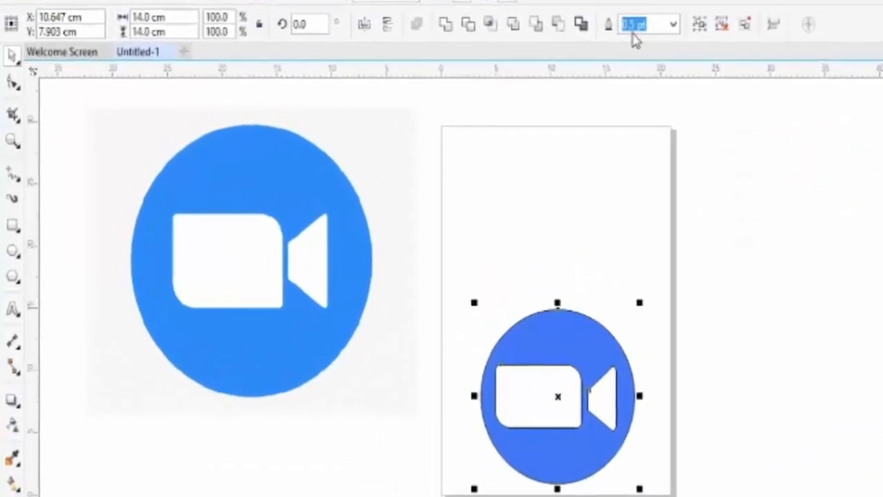
{"action": "left_click", "coordinate": [678, 25]}
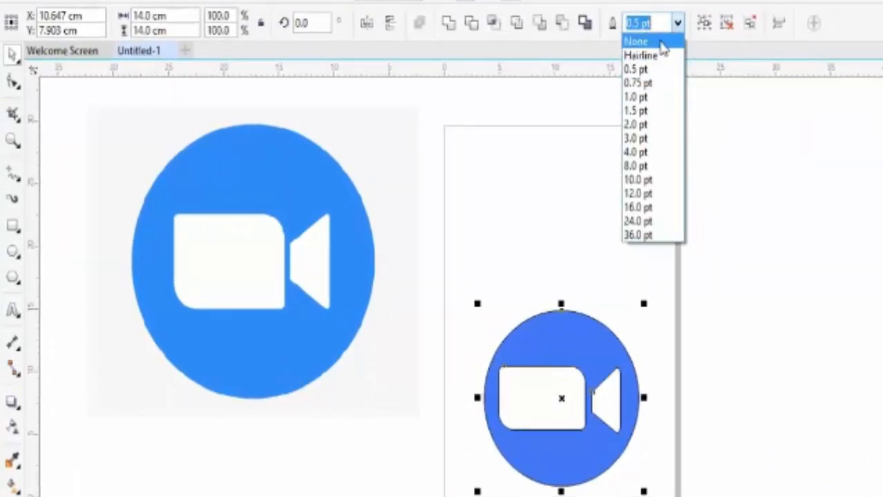
{"action": "left_click", "coordinate": [661, 43]}
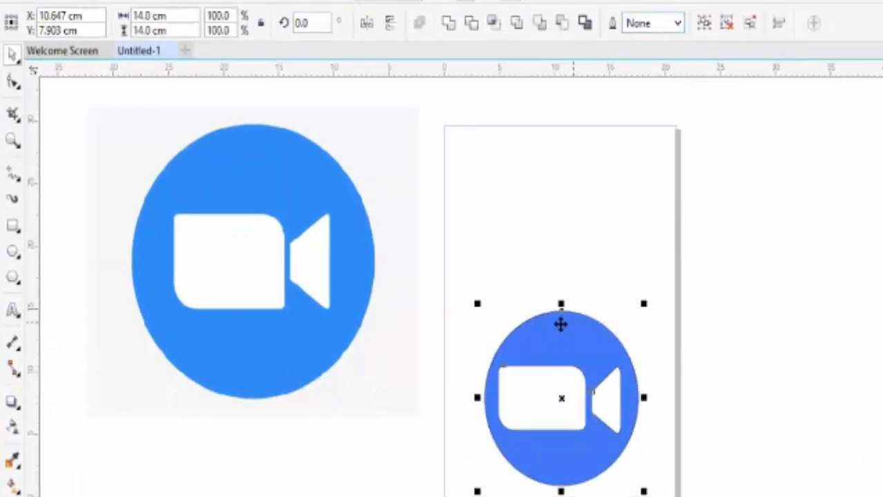
{"action": "left_click", "coordinate": [685, 377]}
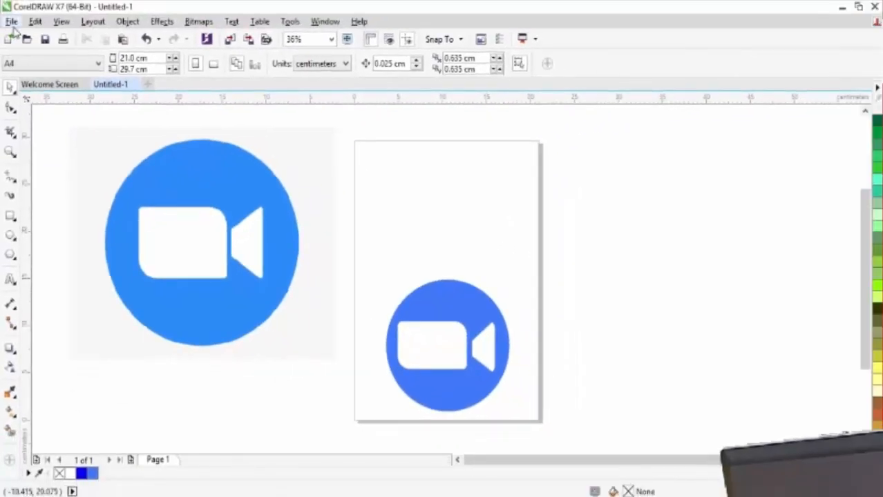
Save the drawing as a CorelDRAW file named "latihan 1 - logo zoom" in the 2020-2021 folder.
{"action": "left_click", "coordinate": [12, 21]}
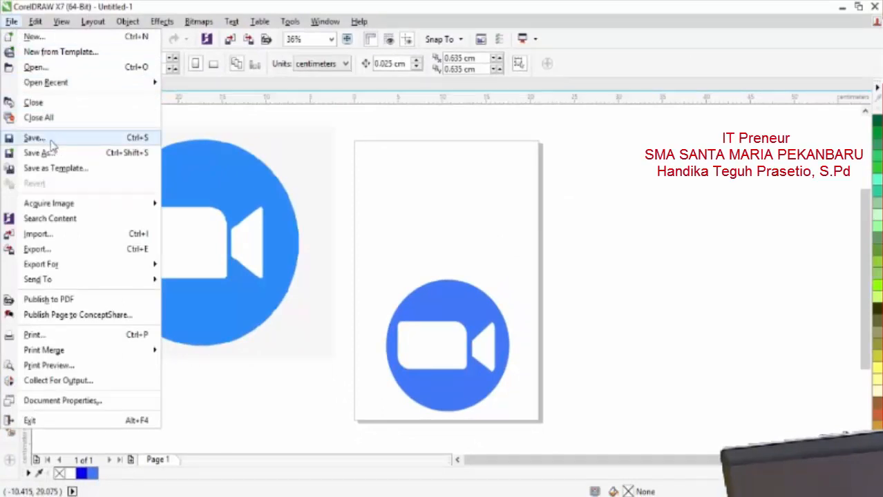
{"action": "left_click", "coordinate": [51, 141]}
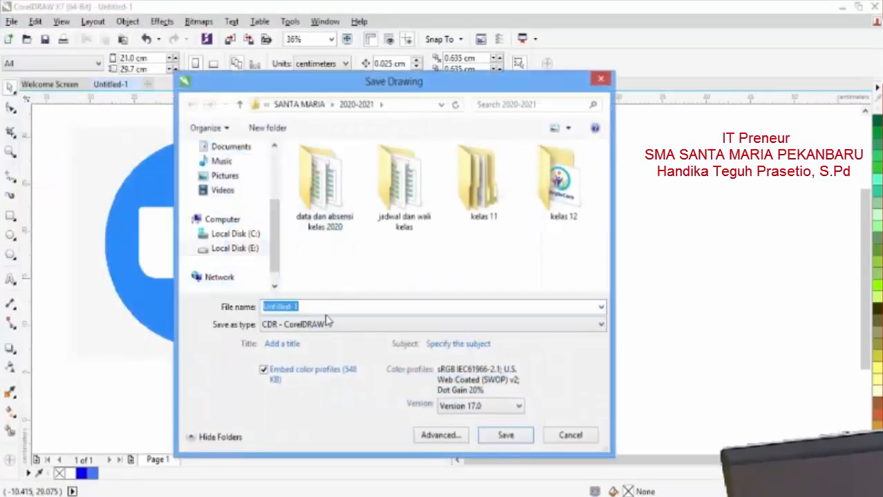
{"action": "type", "text": "latihan 1 -"}
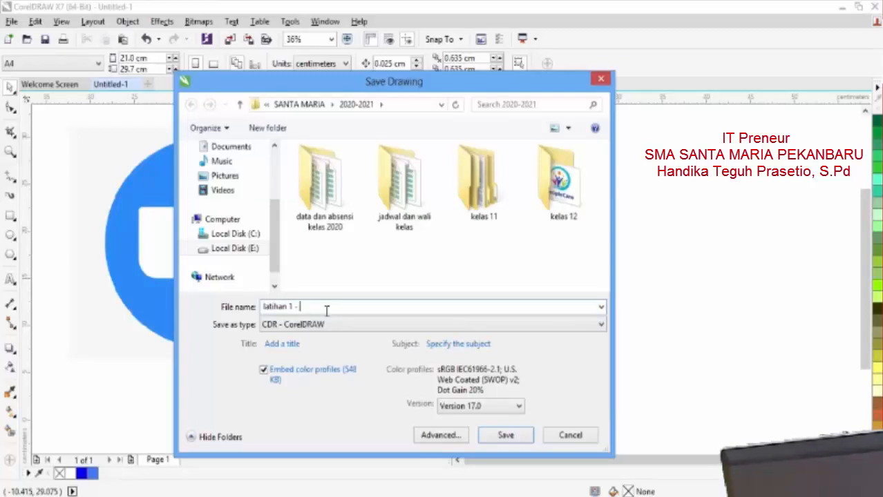
{"action": "type", "text": "logo zoom"}
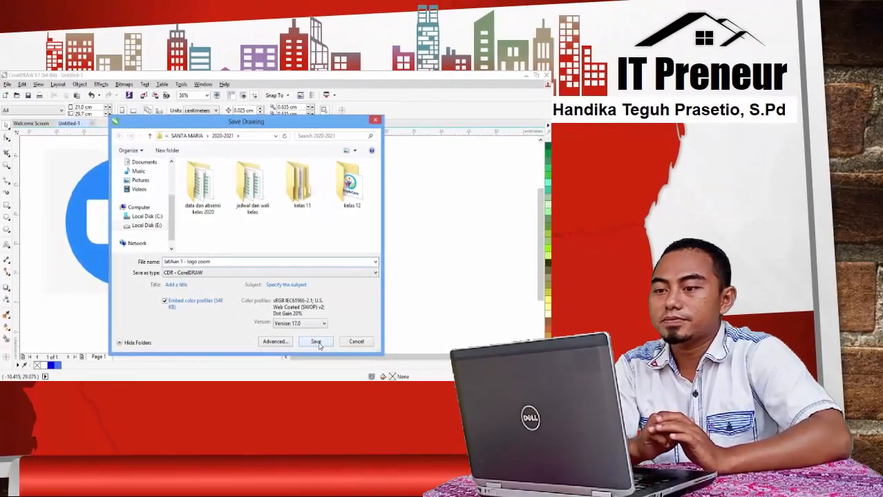
{"action": "left_click", "coordinate": [316, 342]}
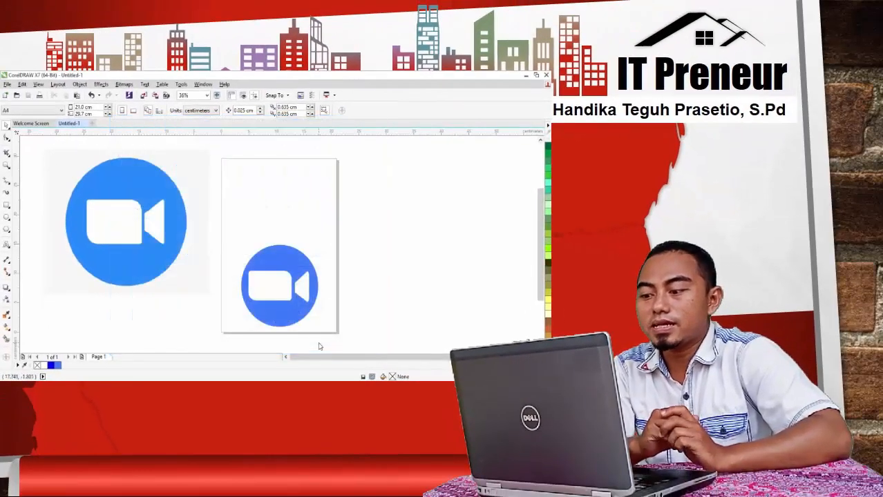